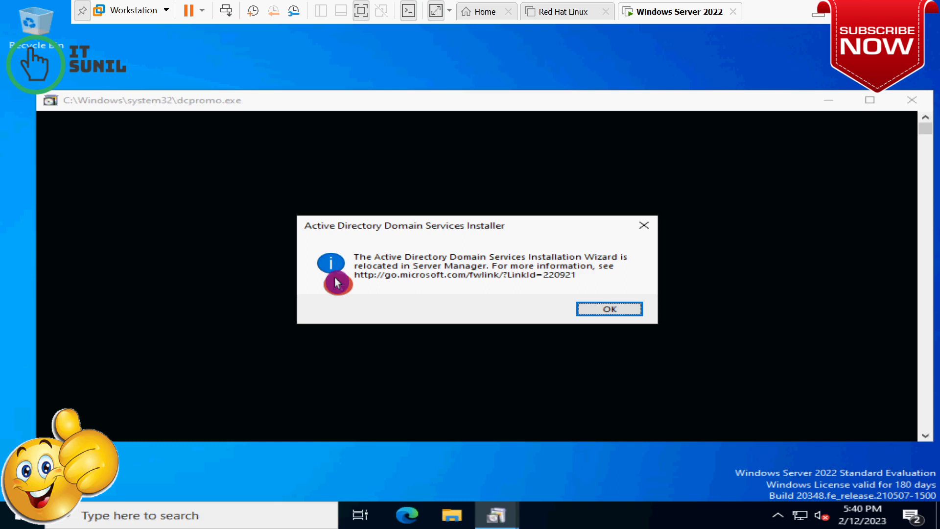
# Step: Dismiss the Active Directory Domain Services Installer notice and open Server Manager
pyautogui.click(609, 313)
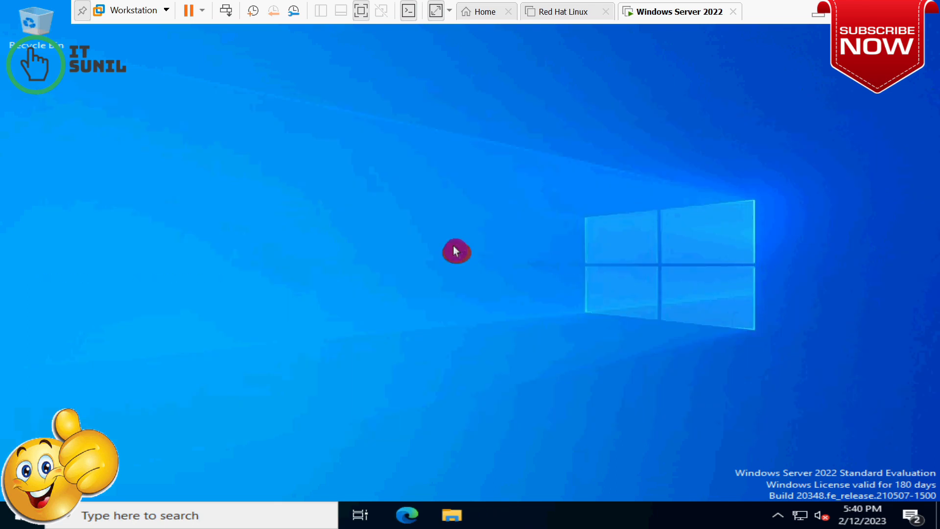
pyautogui.press('super')
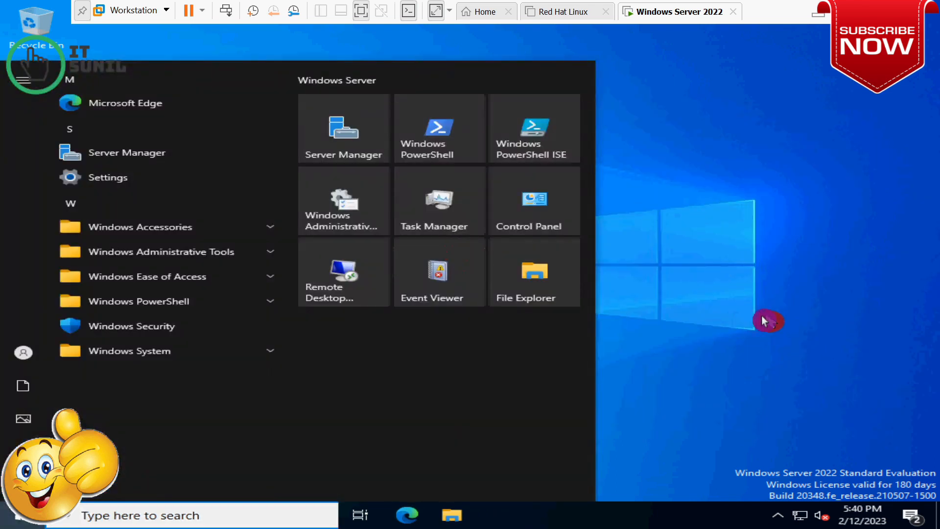
pyautogui.click(711, 433)
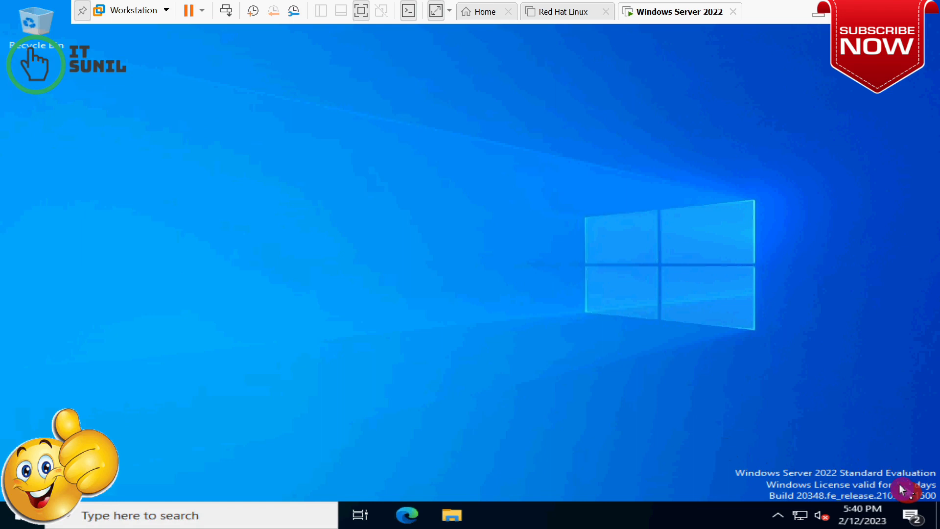
pyautogui.moveTo(714, 425); pyautogui.dragTo(937, 506)
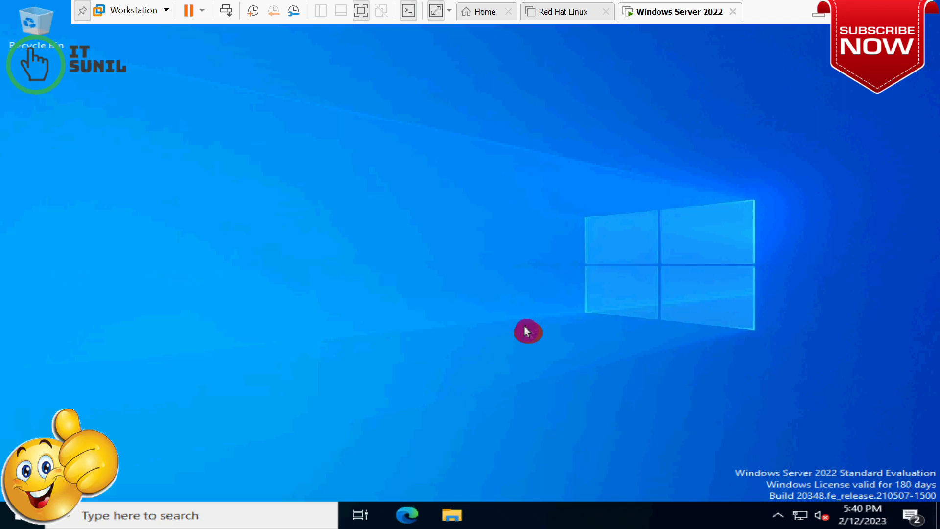
pyautogui.press('super')
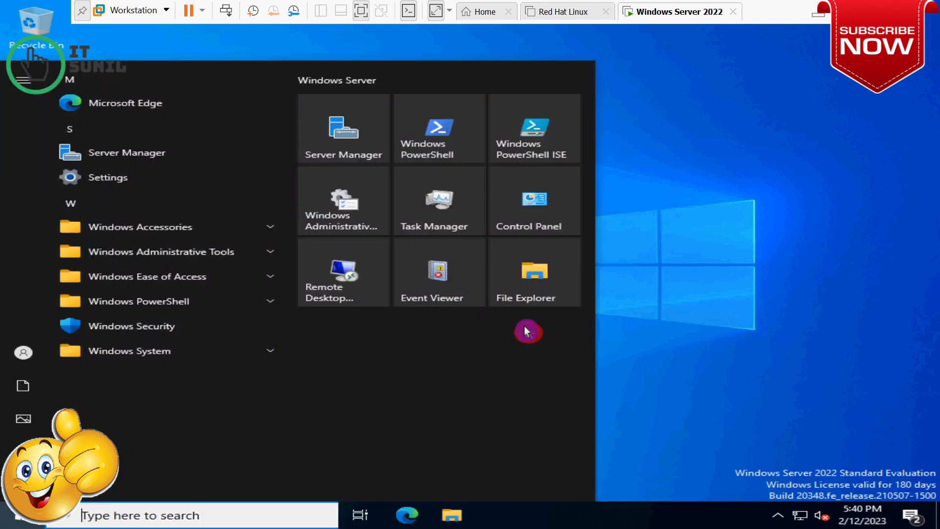
pyautogui.write('serv')
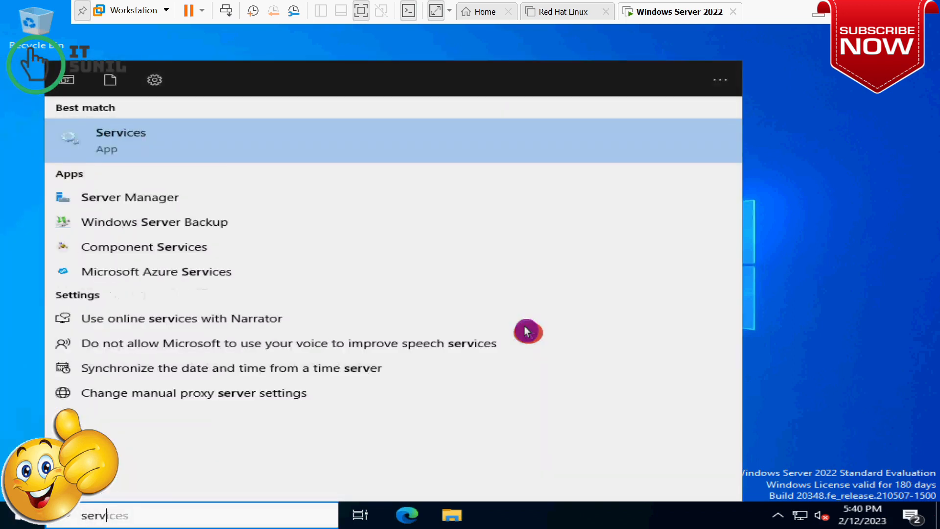
pyautogui.click(126, 196)
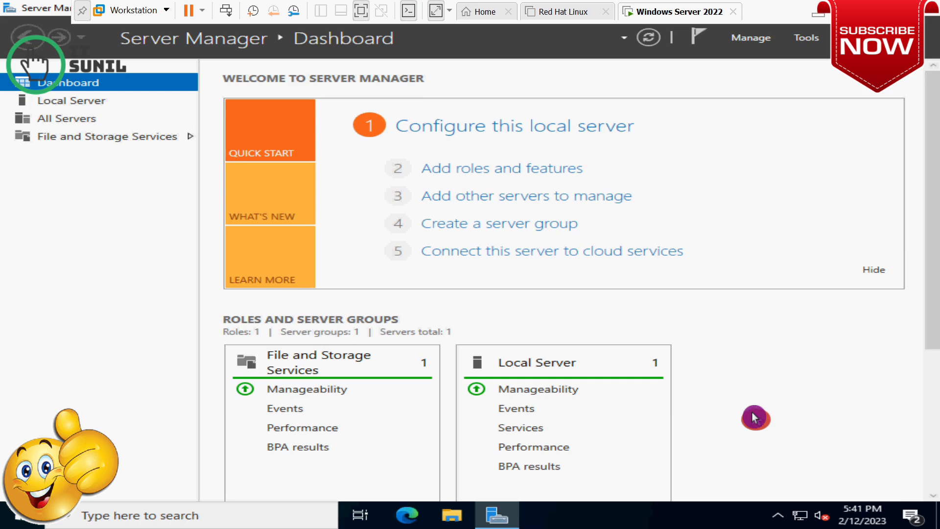
# Step: Start adding roles and features, using role-based or feature-based installation on server DC from the server pool
pyautogui.press('super')
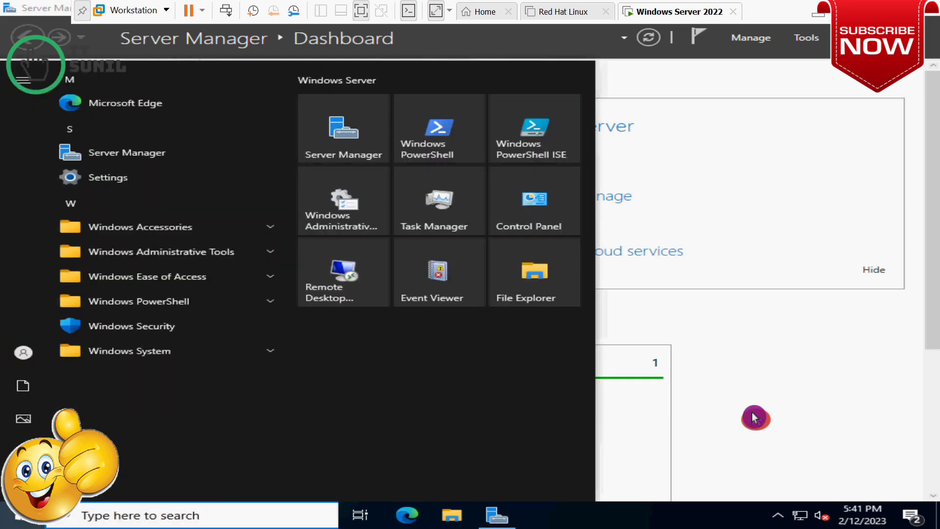
pyautogui.press('super')
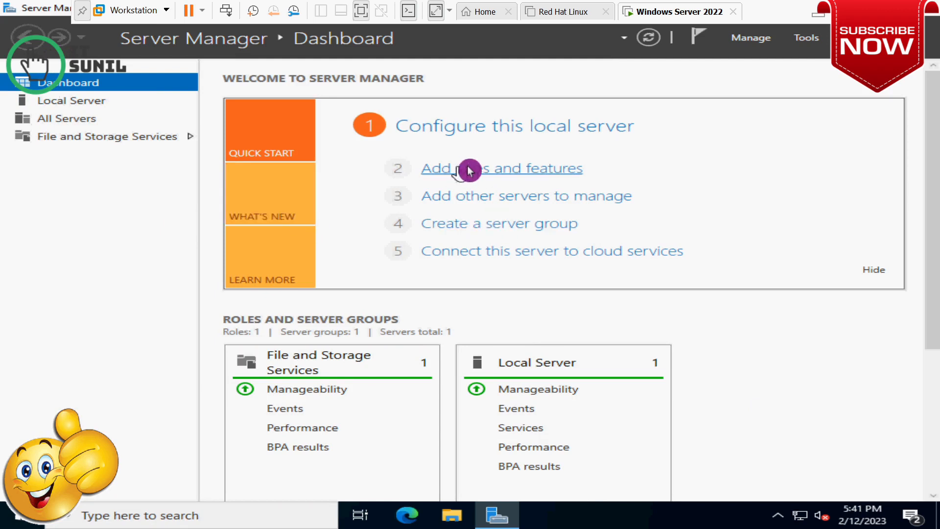
pyautogui.click(532, 173)
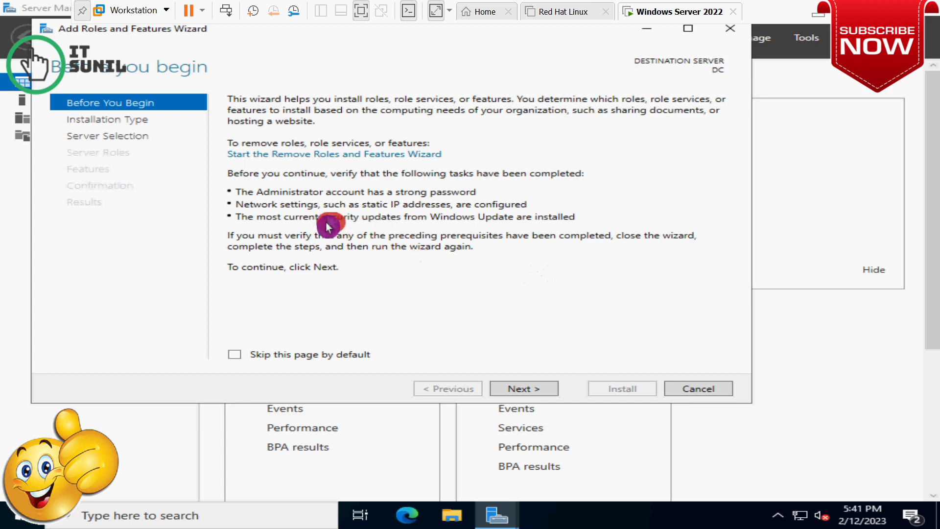
pyautogui.click(528, 393)
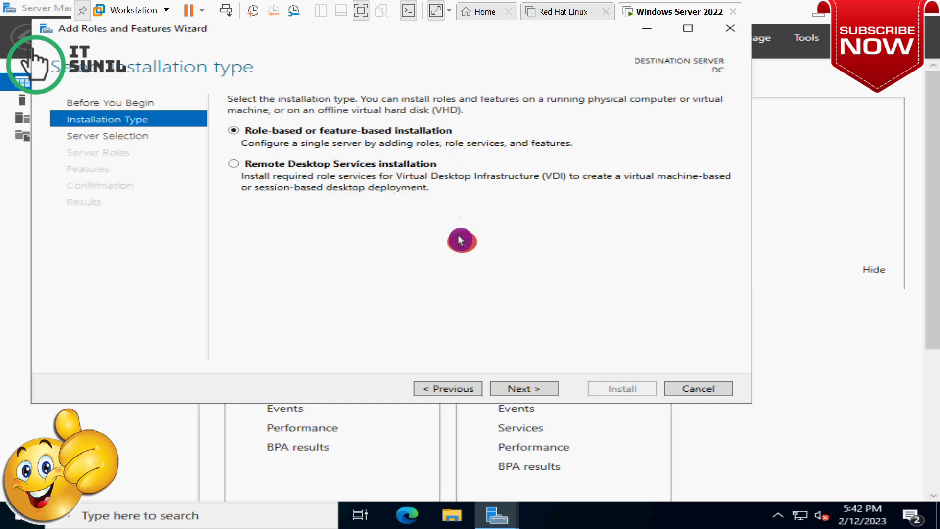
pyautogui.click(533, 392)
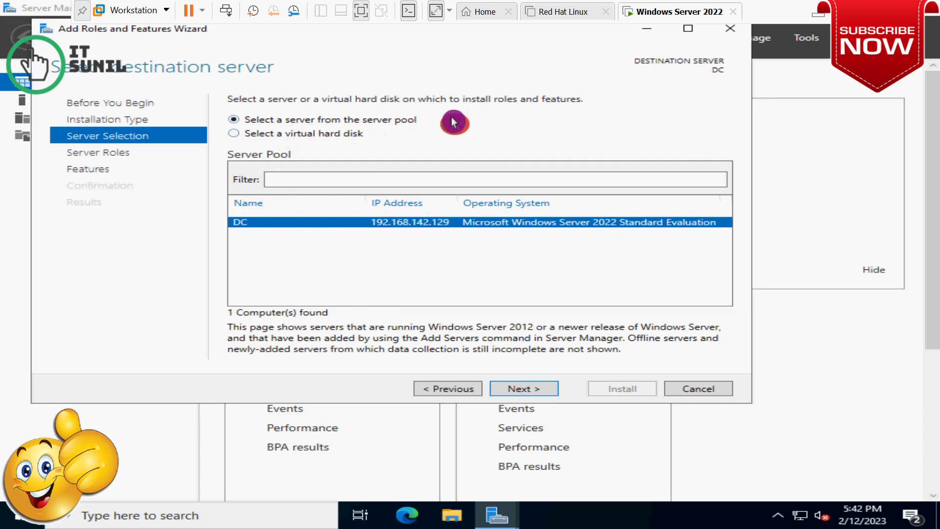
pyautogui.click(528, 388)
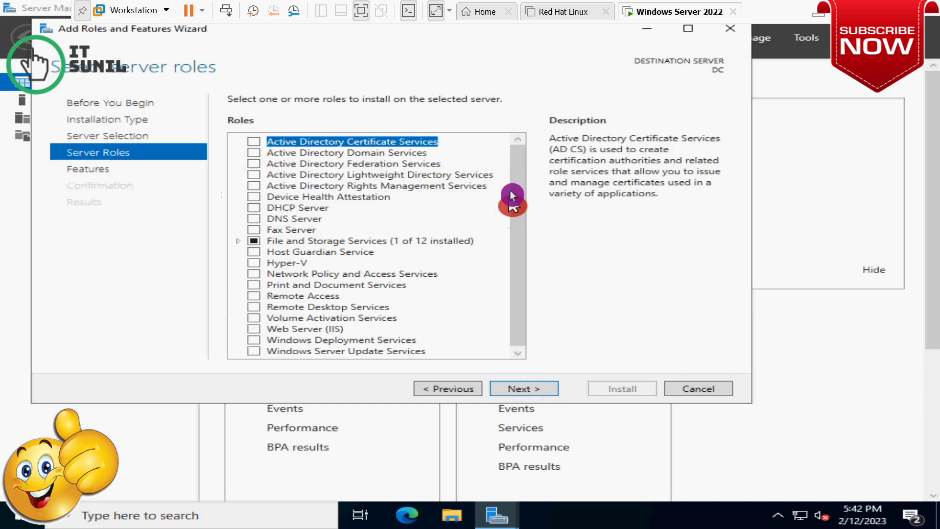
# Step: Select the Active Directory Domain Services role and add its required features, including the management tools
pyautogui.moveTo(519, 193); pyautogui.dragTo(526, 280)
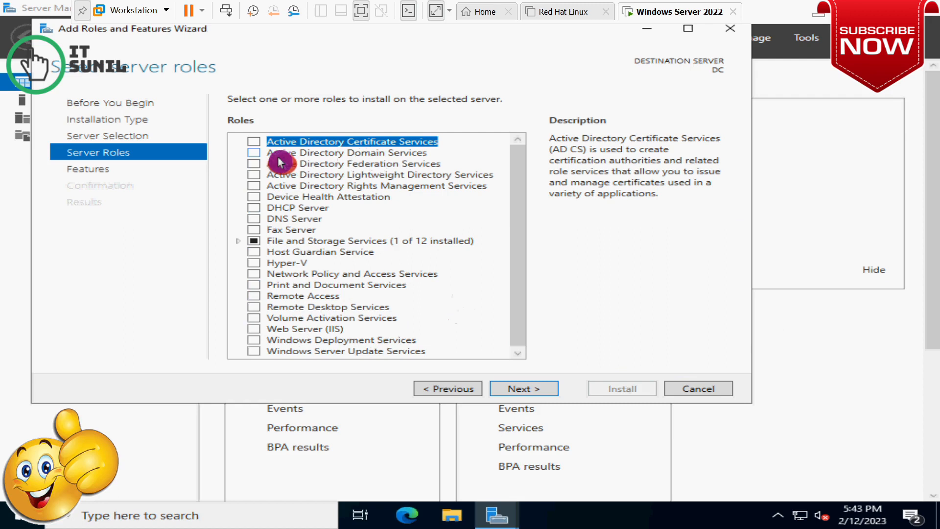
pyautogui.click(255, 153)
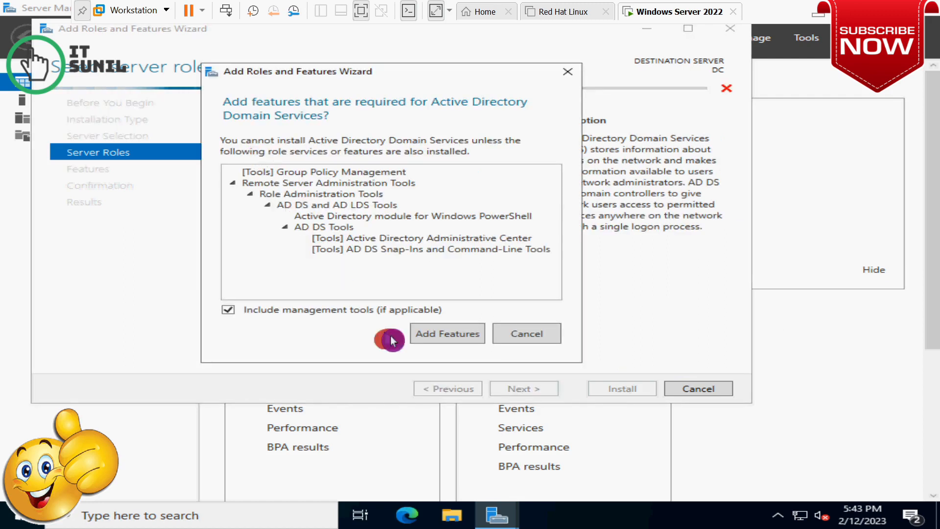
pyautogui.click(447, 333)
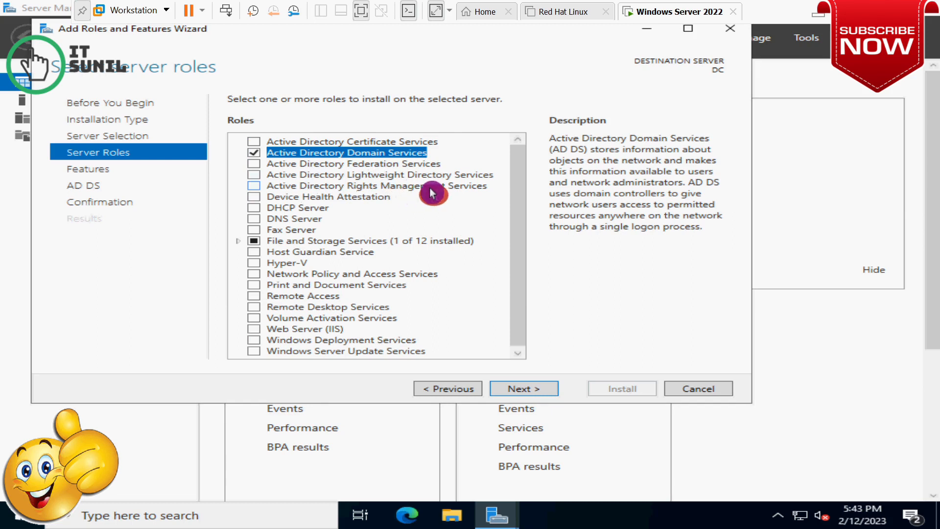
# Step: Select the DNS Server role with its management tools and continue past the static IP validation results
pyautogui.click(255, 219)
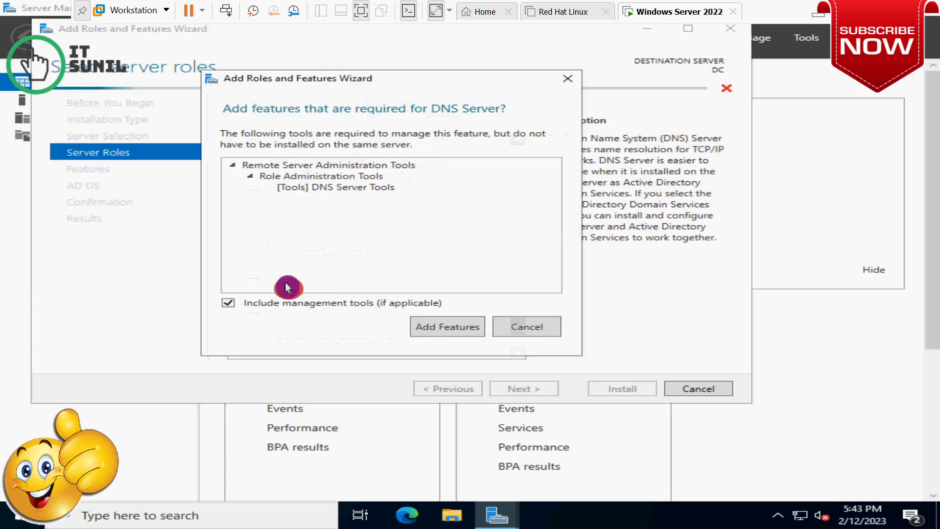
pyautogui.click(422, 326)
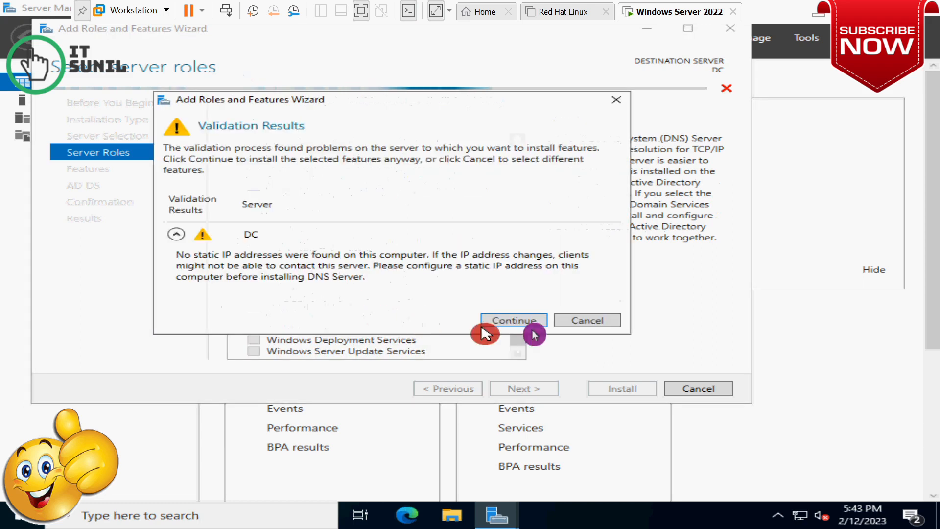
pyautogui.click(524, 322)
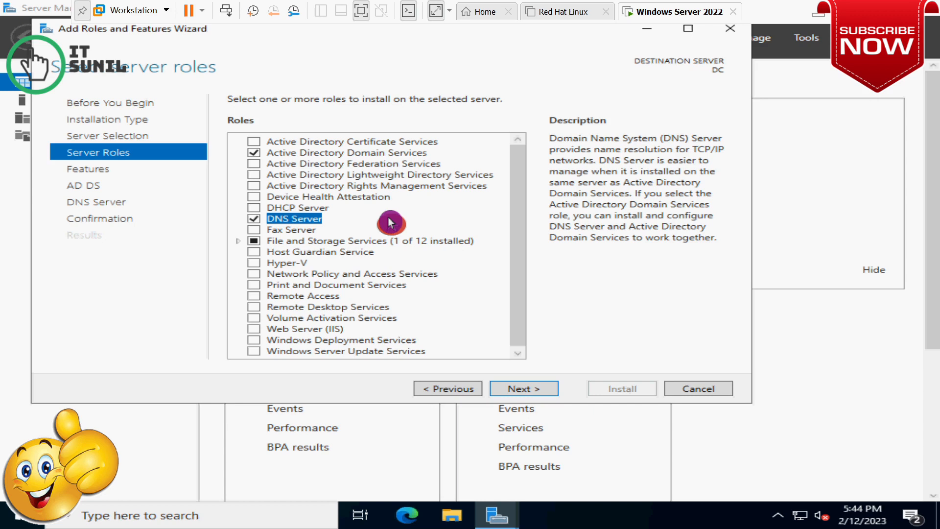
# Step: Keep the default features, leave automatic restart off, and install the selected AD DS and DNS Server roles
pyautogui.click(530, 393)
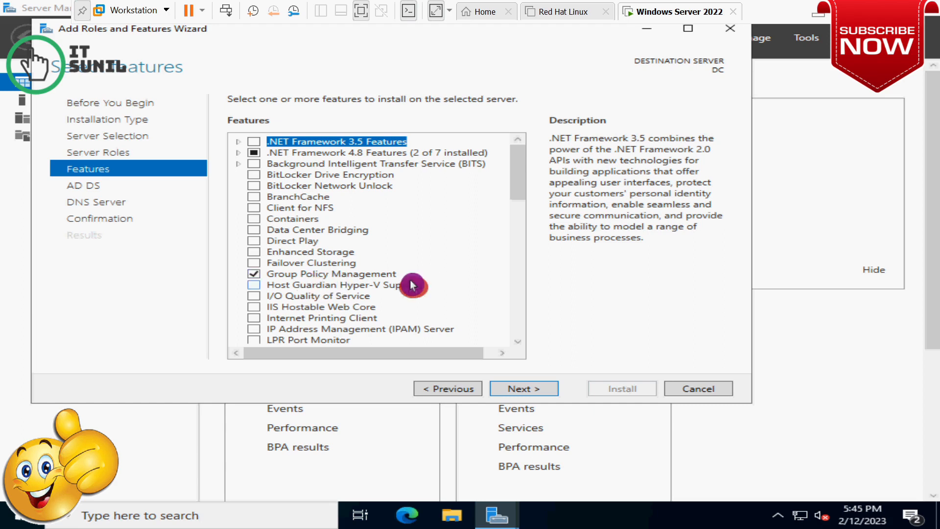
pyautogui.click(526, 393)
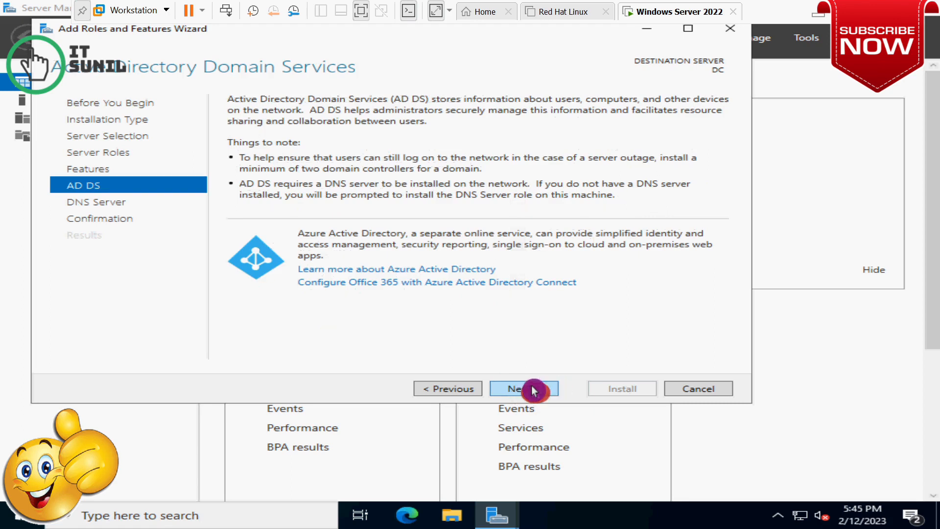
pyautogui.click(527, 392)
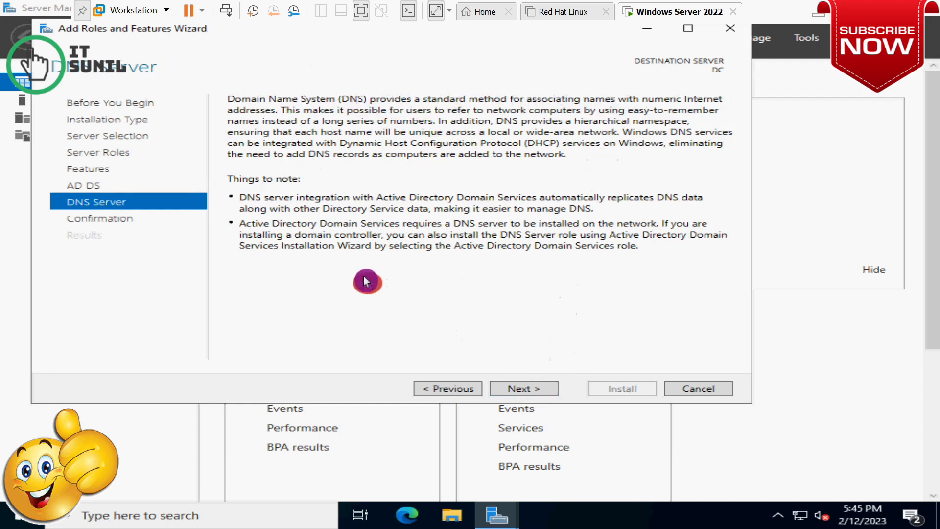
pyautogui.click(515, 392)
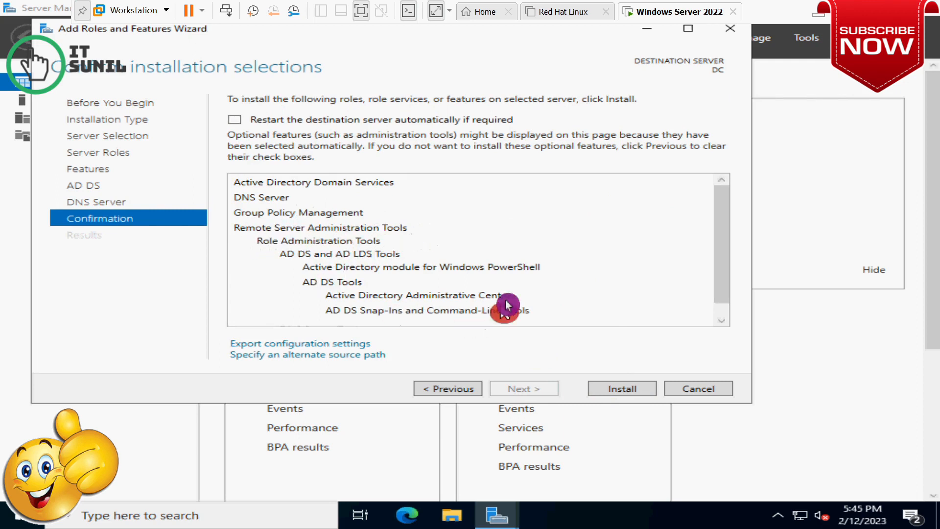
pyautogui.scroll(-1, 561, 264)
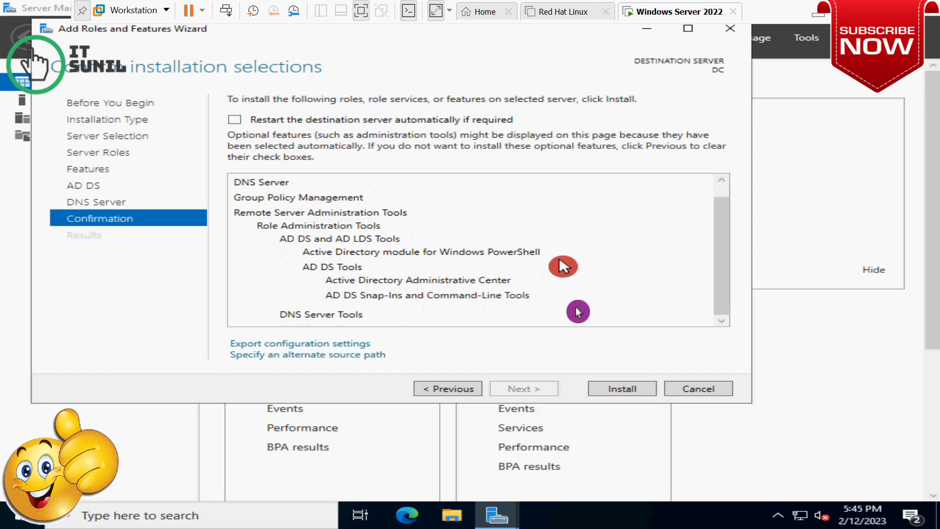
pyautogui.click(637, 392)
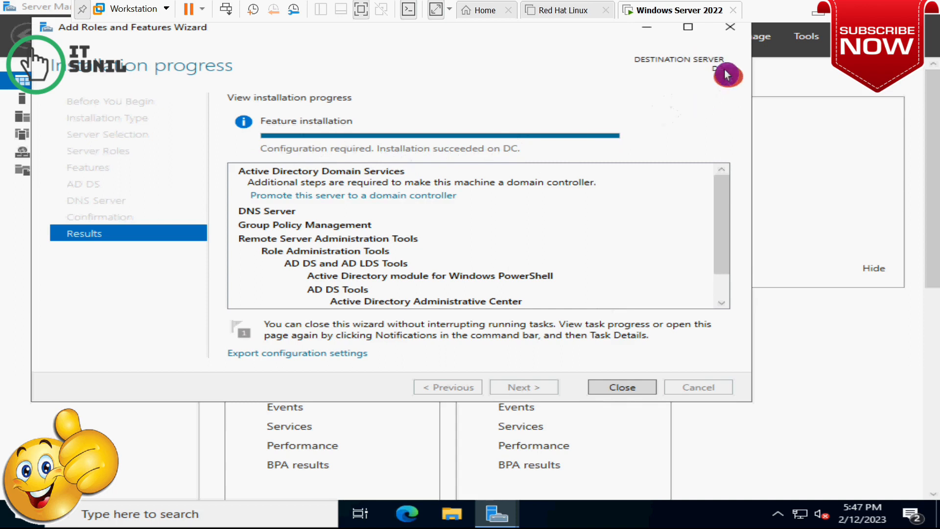
# Step: Check the device name in the properties of This PC, then close the Settings window
pyautogui.click(461, 515)
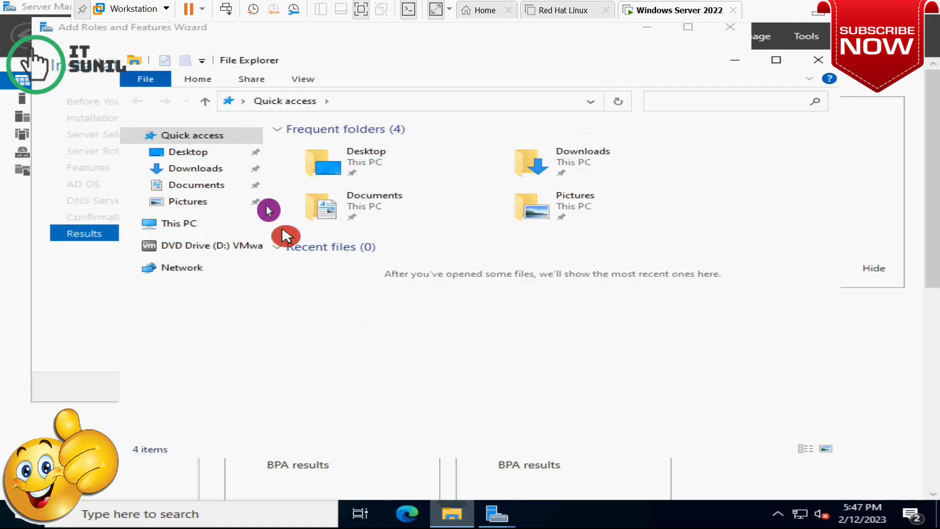
pyautogui.rightClick(190, 226)
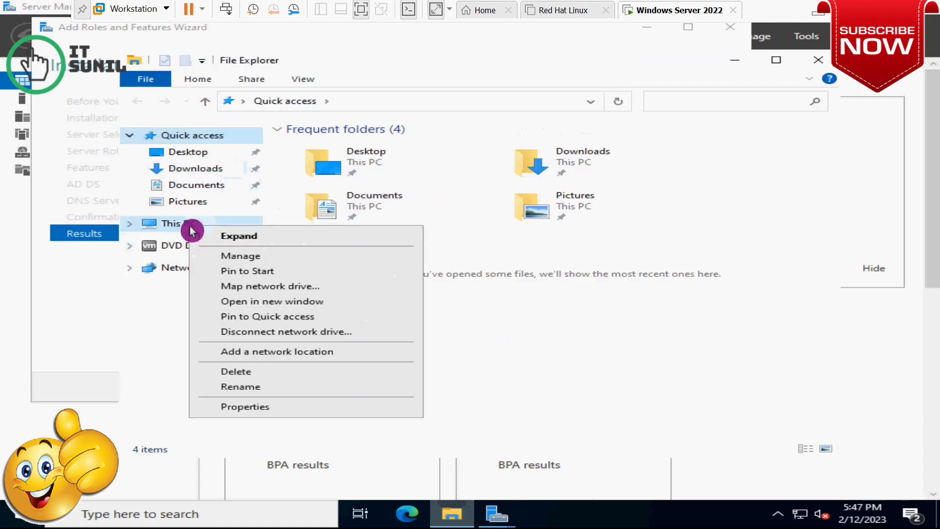
pyautogui.click(233, 405)
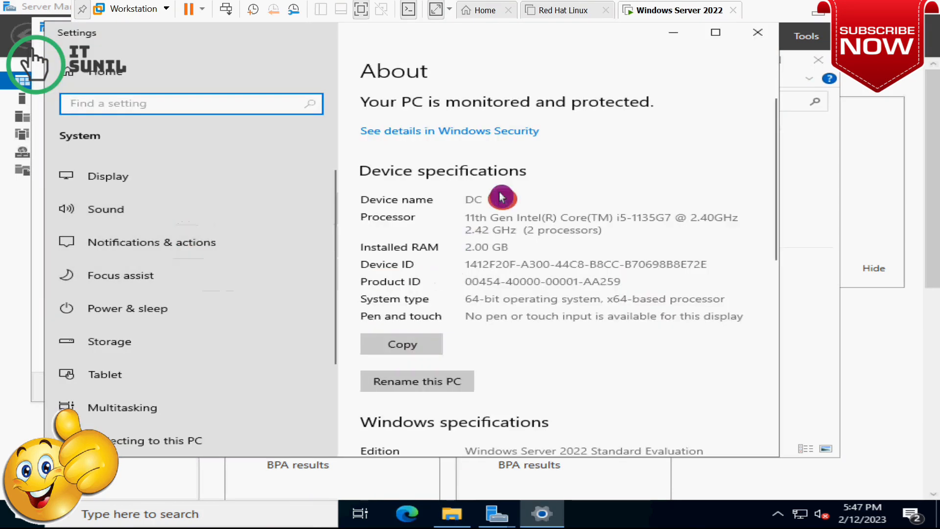
pyautogui.doubleClick(471, 202)
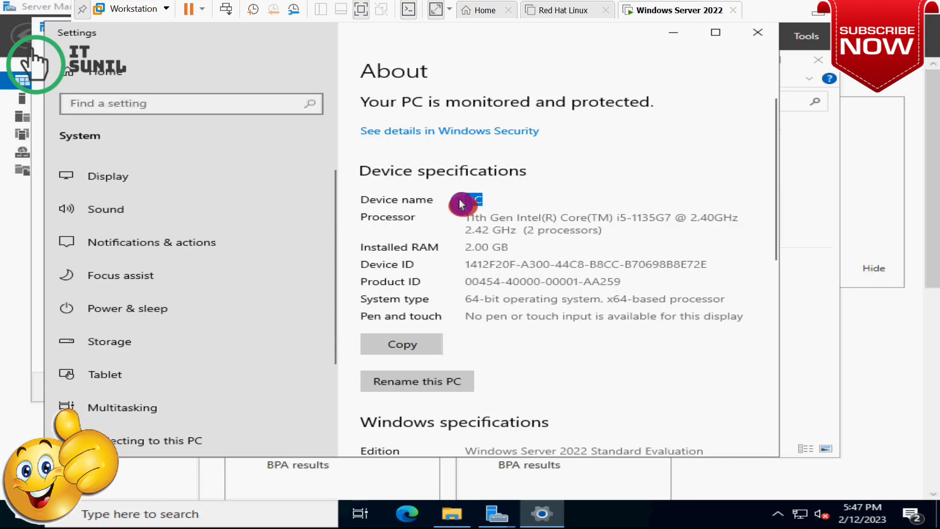
pyautogui.click(759, 34)
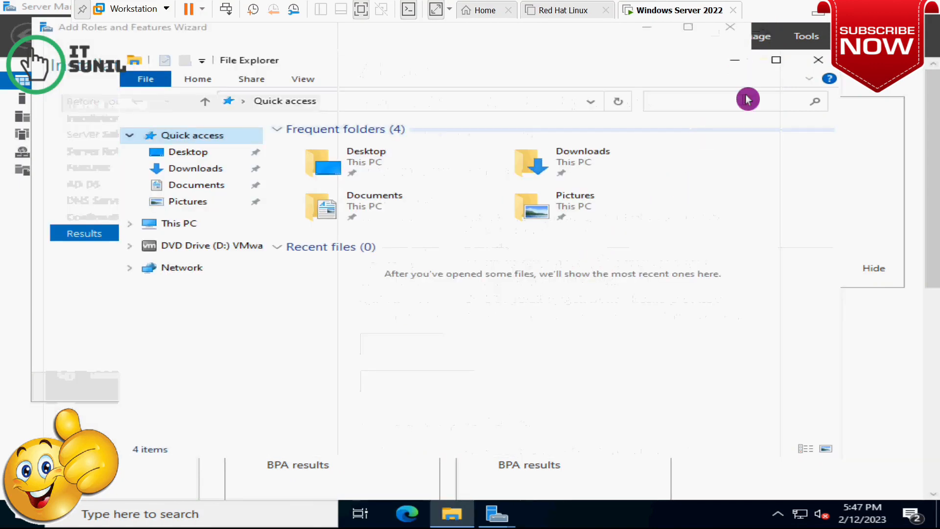